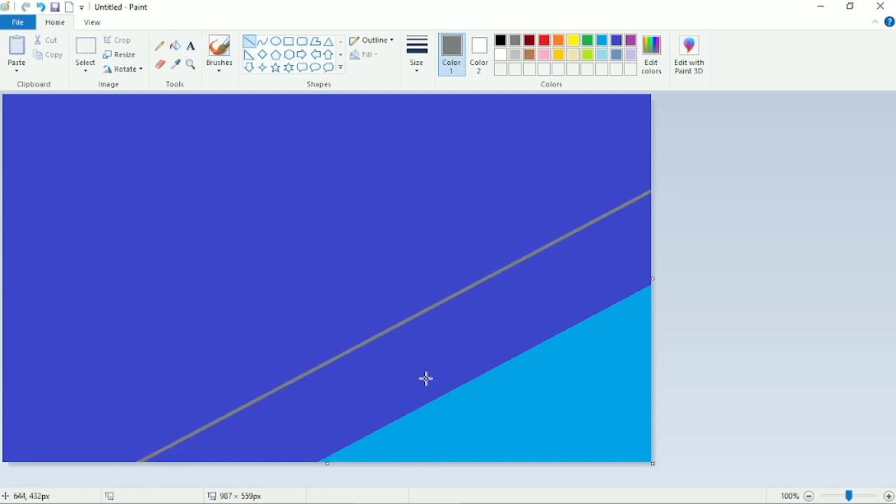
- Fill the area above the gray diagonal line with gray, and add a light gray diagonal region above it
{"action": "left_click", "coordinate": [175, 45]}
{"action": "left_click", "coordinate": [364, 200]}
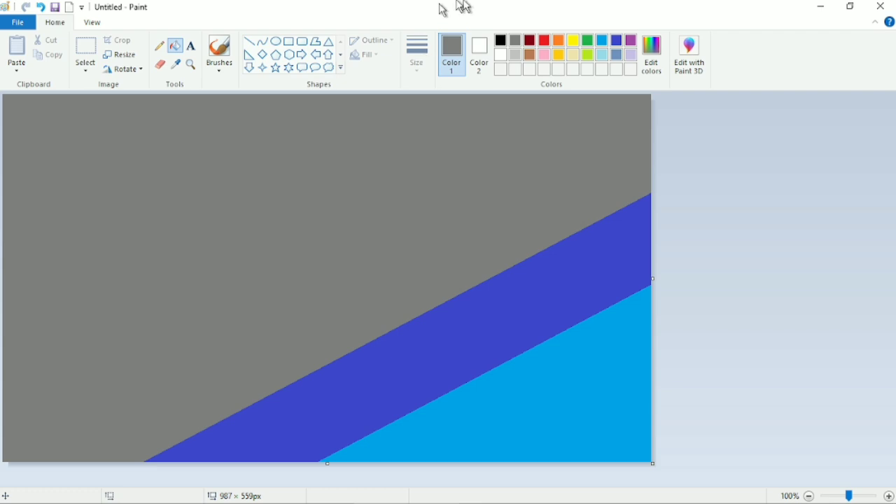
{"action": "left_click", "coordinate": [249, 42]}
{"action": "left_click", "coordinate": [515, 54]}
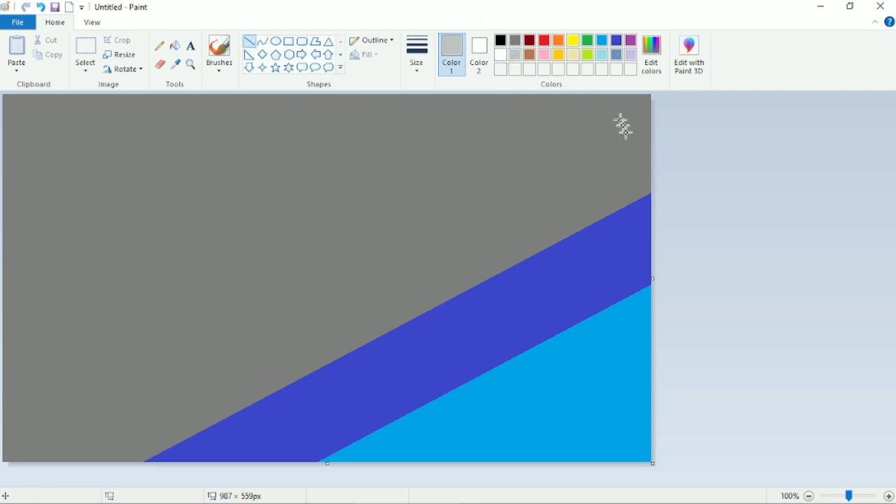
{"action": "mouse_move", "coordinate": [647, 133]}
{"action": "left_mouse_down"}
{"action": "mouse_move", "coordinate": [7, 403]}
{"action": "mouse_move", "coordinate": [1, 458]}
{"action": "mouse_move", "coordinate": [2, 425]}
{"action": "mouse_move", "coordinate": [658, 122]}
{"action": "left_mouse_up"}
{"action": "left_click", "coordinate": [175, 46]}
{"action": "left_click", "coordinate": [208, 151]}
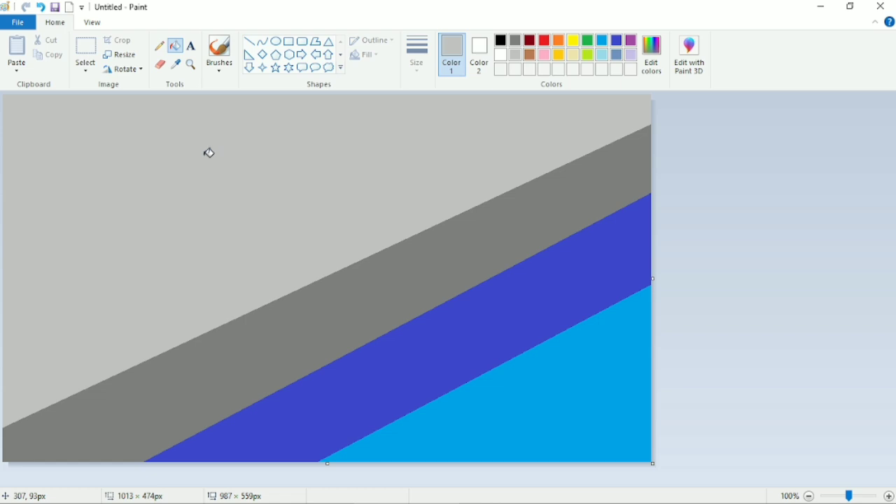
- Draw a light turquoise diagonal line from the canvas's top edge to its left edge and fill the corner above it
{"action": "left_click", "coordinate": [602, 55]}
{"action": "left_click", "coordinate": [249, 42]}
{"action": "mouse_move", "coordinate": [525, 96]}
{"action": "left_mouse_down"}
{"action": "mouse_move", "coordinate": [97, 151]}
{"action": "mouse_move", "coordinate": [1, 318]}
{"action": "left_mouse_up"}
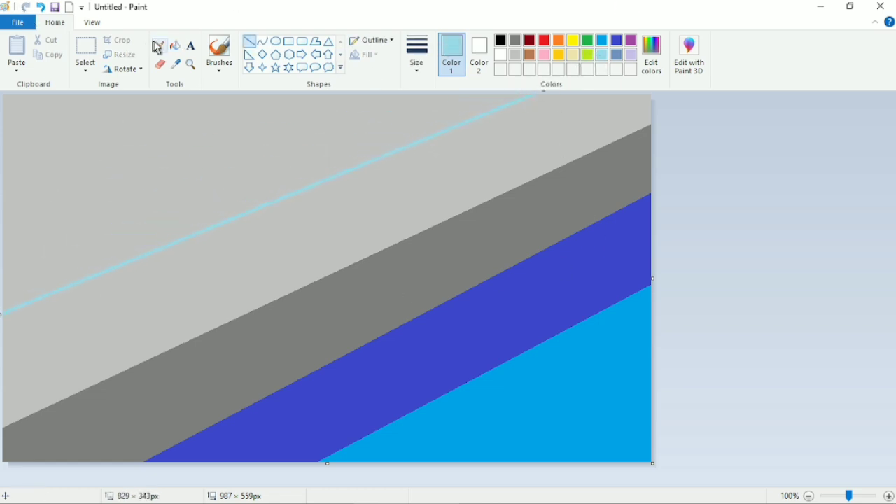
{"action": "left_click", "coordinate": [175, 45]}
{"action": "left_click", "coordinate": [183, 153]}
- Draw a black line across the canvas's upper-left corner, about 516 × 145 px, and fill the corner black
{"action": "left_click", "coordinate": [500, 40]}
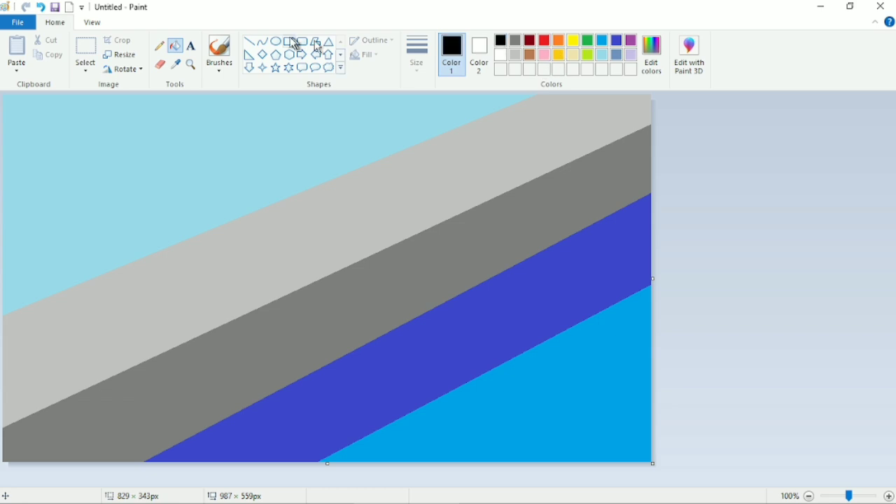
{"action": "left_click", "coordinate": [249, 41]}
{"action": "left_click_drag", "start_coordinate": [327, 96], "coordinate": [1, 183]}
{"action": "left_click", "coordinate": [175, 46]}
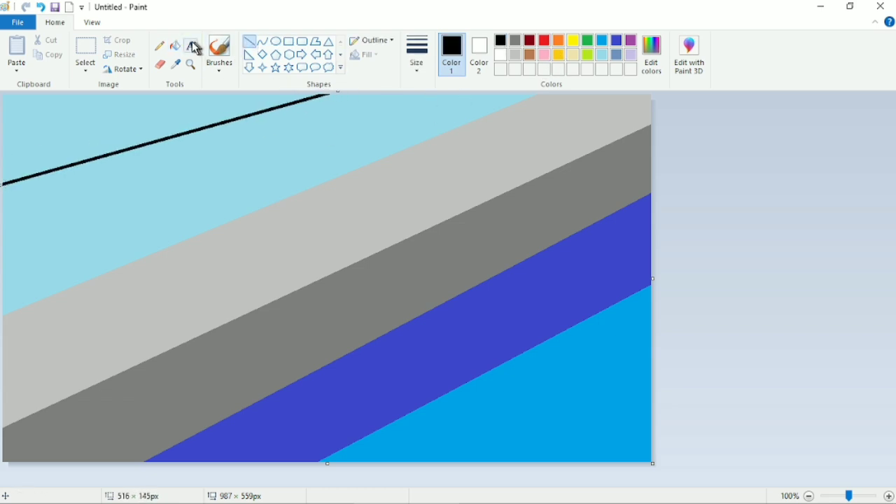
{"action": "left_click", "coordinate": [140, 126]}
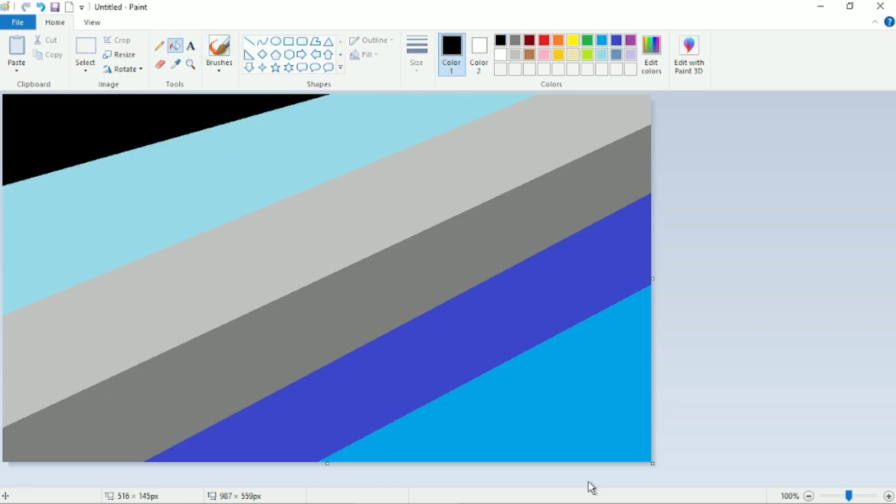
- Resize the image to 1 px horizontally in pixels, without maintaining the aspect ratio
{"action": "left_click", "coordinate": [130, 53]}
{"action": "left_click", "coordinate": [110, 183]}
{"action": "left_click", "coordinate": [154, 123]}
{"action": "key", "text": "BackSpace"}
{"action": "key", "text": "BackSpace"}
{"action": "key", "text": "BackSpace"}
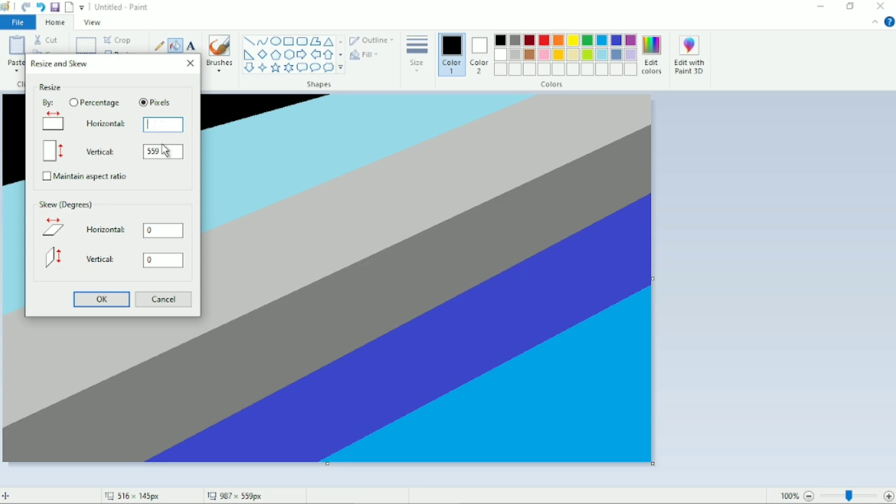
{"action": "key", "text": "Return"}
- Stretch the image horizontally back to 987 px without maintaining the aspect ratio, creating a smooth vertical gradient
{"action": "left_click", "coordinate": [130, 54]}
{"action": "left_click", "coordinate": [144, 102]}
{"action": "left_click", "coordinate": [66, 177]}
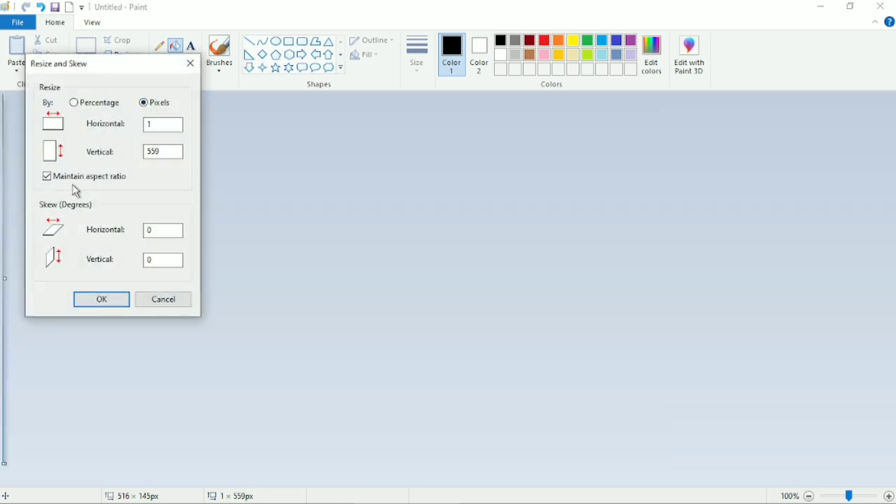
{"action": "left_click", "coordinate": [158, 126]}
{"action": "key", "text": "BackSpace"}
{"action": "key", "text": "Return"}
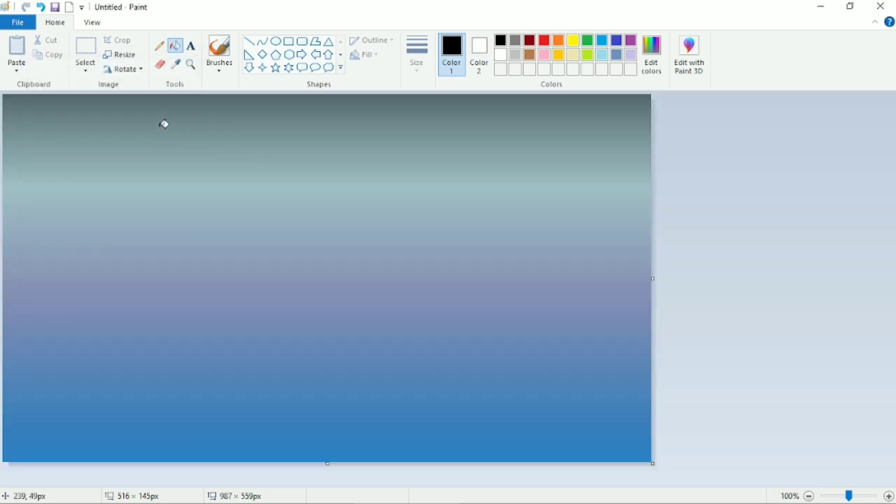
- Paint the black outline of a tall mountain in the canvas's lower-left part with the thickest brush size
{"action": "left_click", "coordinate": [424, 69]}
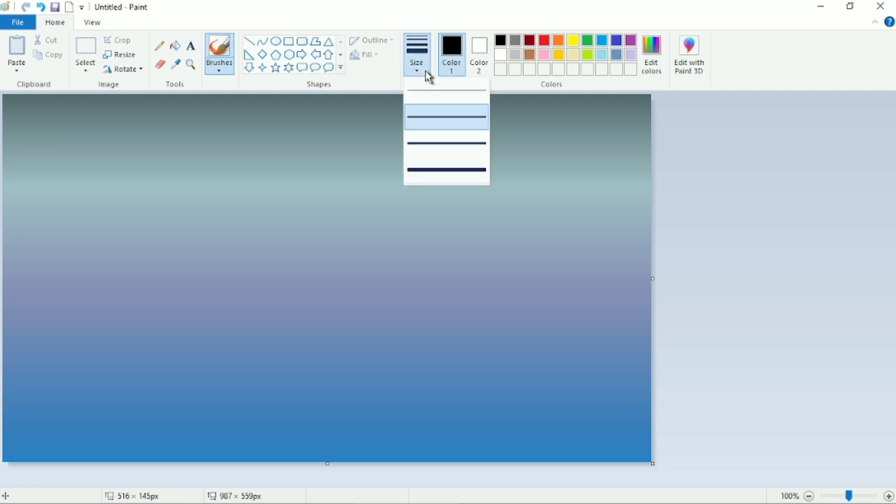
{"action": "left_click", "coordinate": [424, 70]}
{"action": "left_click", "coordinate": [414, 67]}
{"action": "left_click", "coordinate": [442, 170]}
{"action": "left_click", "coordinate": [252, 283]}
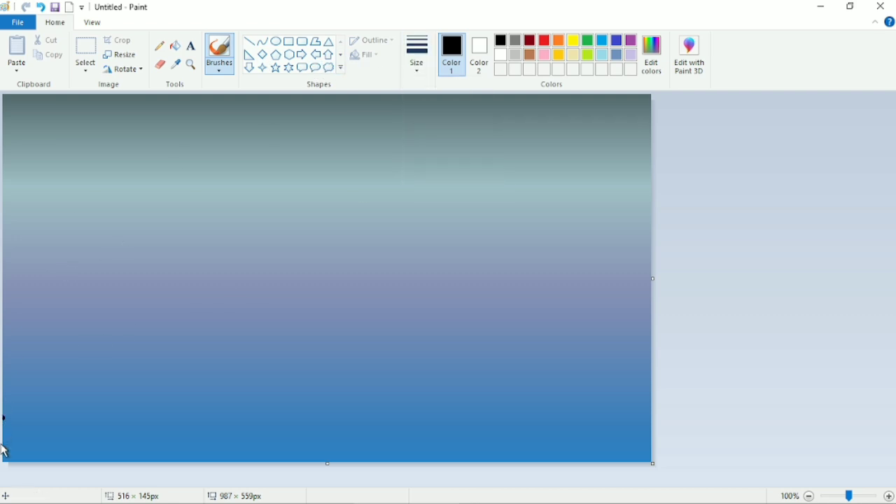
{"action": "mouse_move", "coordinate": [4, 458]}
{"action": "left_mouse_down"}
{"action": "mouse_move", "coordinate": [126, 326]}
{"action": "mouse_move", "coordinate": [159, 267]}
{"action": "left_mouse_up"}
{"action": "mouse_move", "coordinate": [177, 235]}
{"action": "left_mouse_down"}
{"action": "mouse_move", "coordinate": [246, 394]}
{"action": "mouse_move", "coordinate": [283, 430]}
{"action": "mouse_move", "coordinate": [341, 458]}
{"action": "left_mouse_up"}
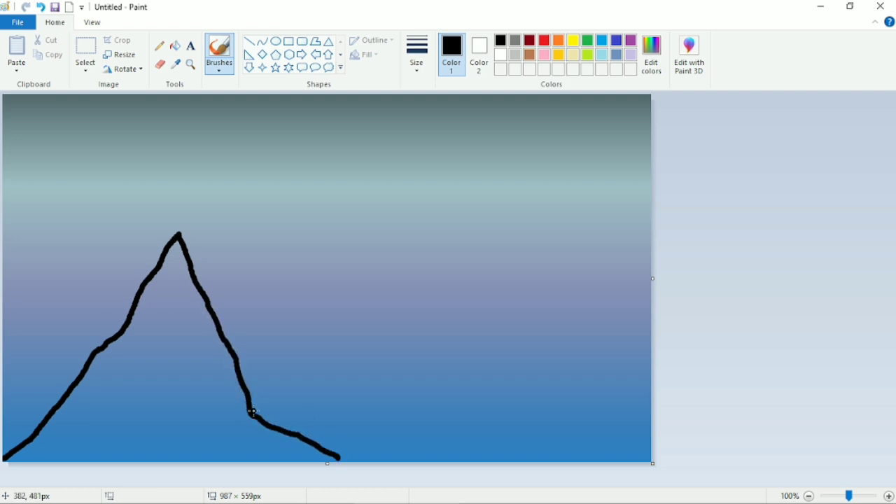
- Paint a gently wavy black ground line from the mountain's right foot to the canvas's right edge, redoing the first stroke
{"action": "left_click_drag", "start_coordinate": [252, 412], "coordinate": [540, 374]}
{"action": "key", "text": "ctrl+z"}
{"action": "mouse_move", "coordinate": [253, 413]}
{"action": "left_mouse_down"}
{"action": "mouse_move", "coordinate": [380, 404]}
{"action": "mouse_move", "coordinate": [495, 408]}
{"action": "mouse_move", "coordinate": [677, 371]}
{"action": "left_mouse_up"}
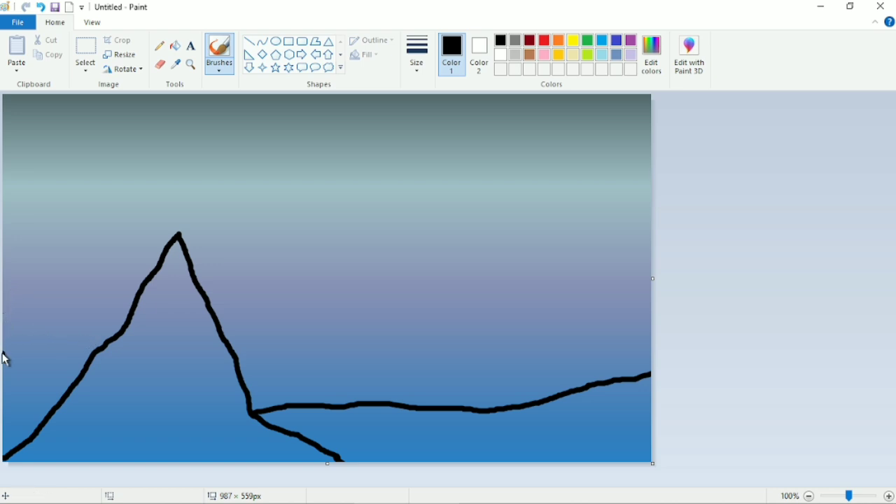
- Outline a smaller peak to the left of the tall mountain and paint the land below the outlines solid black
{"action": "left_click_drag", "start_coordinate": [63, 304], "coordinate": [98, 349]}
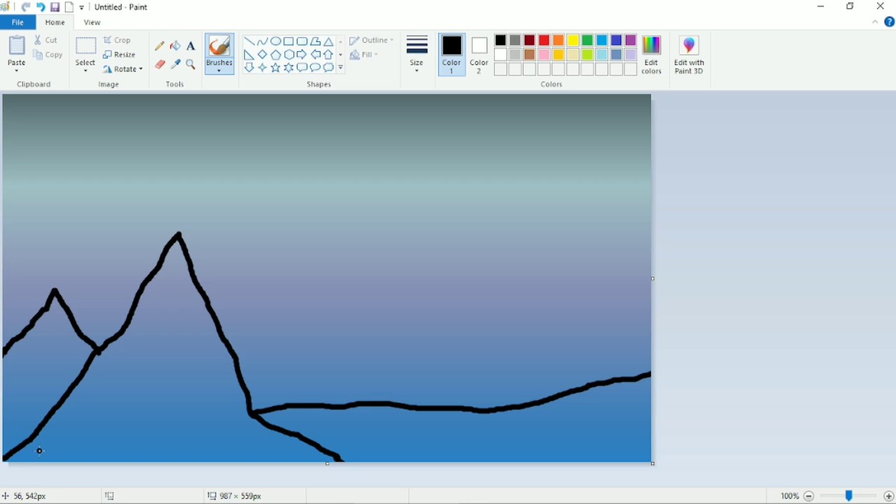
{"action": "mouse_move", "coordinate": [102, 353]}
{"action": "left_mouse_down"}
{"action": "mouse_move", "coordinate": [85, 359]}
{"action": "mouse_move", "coordinate": [87, 384]}
{"action": "mouse_move", "coordinate": [97, 359]}
{"action": "mouse_move", "coordinate": [140, 319]}
{"action": "mouse_move", "coordinate": [109, 350]}
{"action": "mouse_move", "coordinate": [53, 453]}
{"action": "mouse_move", "coordinate": [112, 428]}
{"action": "mouse_move", "coordinate": [120, 447]}
{"action": "left_mouse_up"}
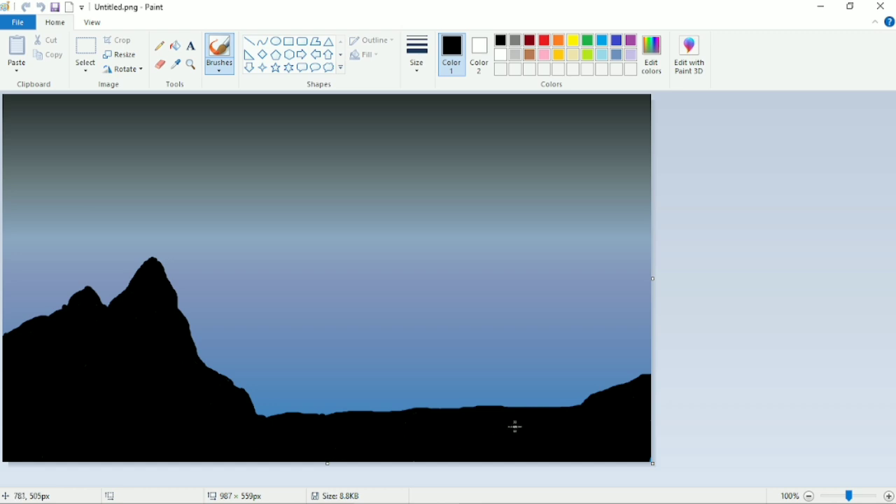
- Draw a rectangle of about 85 × 74 px on the ground as the house wall and fill it solid black
{"action": "left_click", "coordinate": [289, 42]}
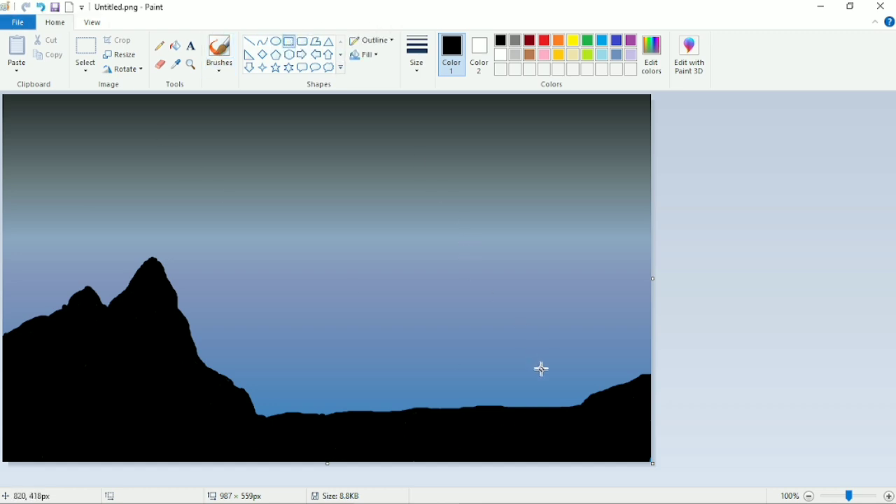
{"action": "left_click_drag", "start_coordinate": [553, 364], "coordinate": [495, 413]}
{"action": "left_click", "coordinate": [375, 55]}
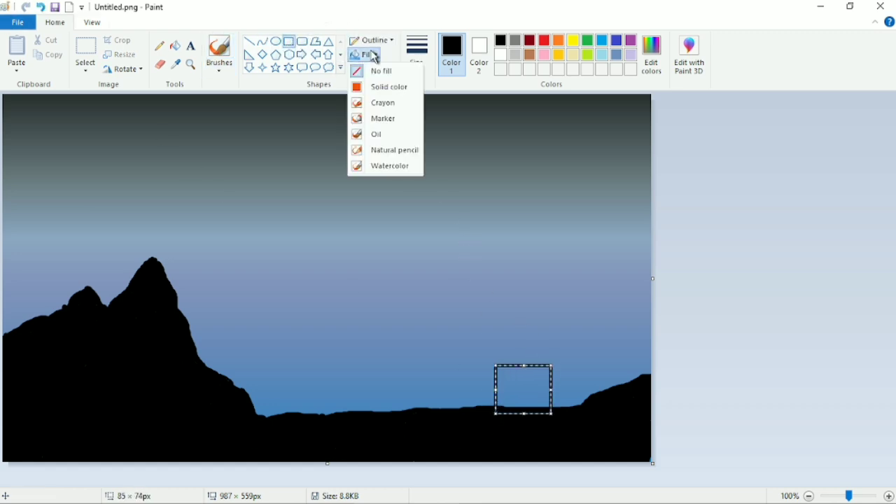
{"action": "left_click", "coordinate": [389, 87]}
{"action": "left_click", "coordinate": [175, 46]}
{"action": "left_click", "coordinate": [539, 371]}
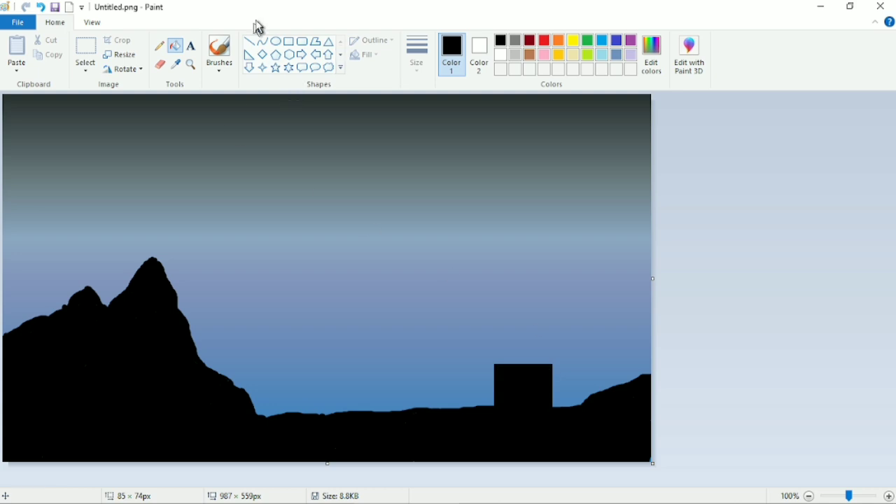
{"action": "left_click", "coordinate": [329, 41]}
{"action": "left_click_drag", "start_coordinate": [549, 332], "coordinate": [464, 363]}
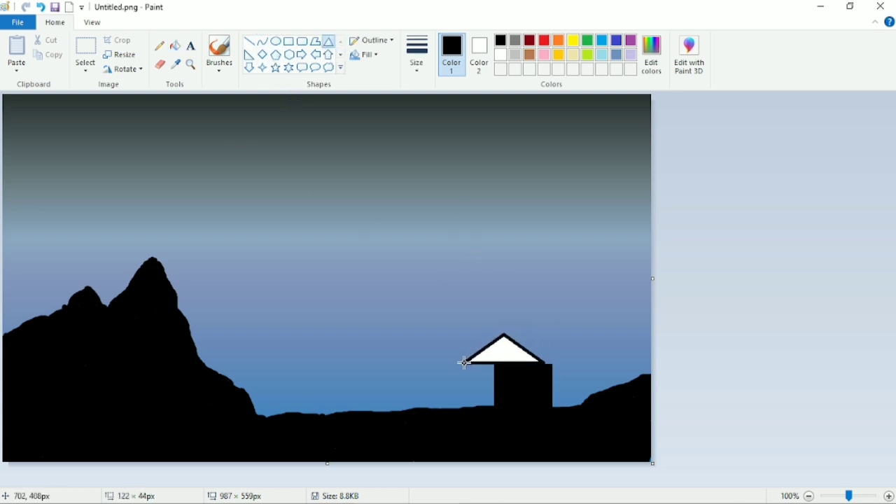
{"action": "left_click_drag", "start_coordinate": [544, 364], "coordinate": [555, 327]}
{"action": "left_click", "coordinate": [751, 328]}
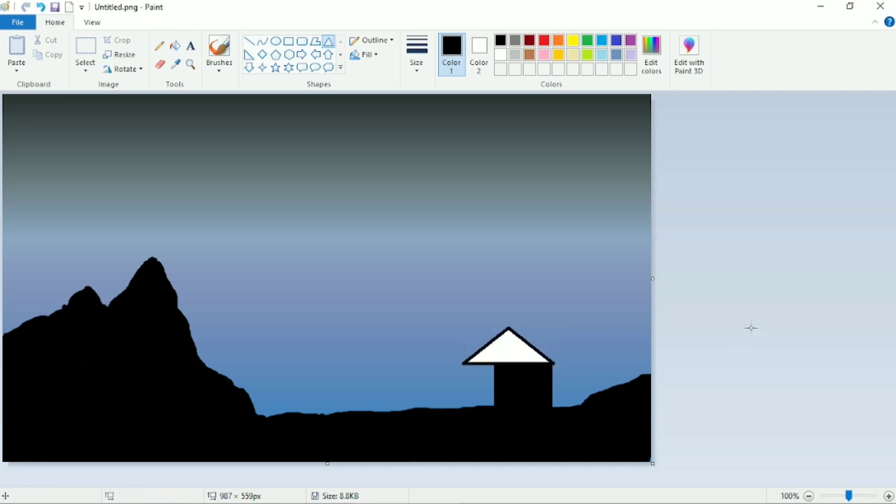
{"action": "key", "text": "ctrl+z"}
- Draw a triangular roof outline above the house wall with straight black lines, its base overhanging both sides, undoing misplaced lines
{"action": "left_click", "coordinate": [248, 41]}
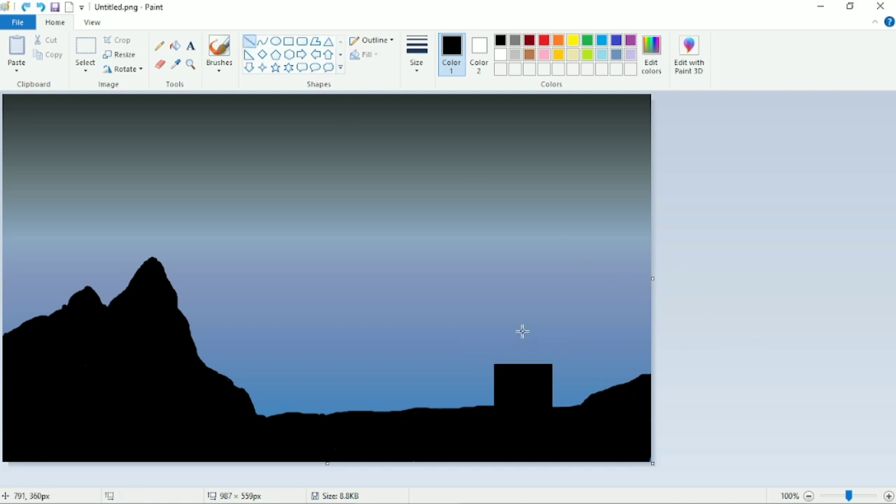
{"action": "left_click_drag", "start_coordinate": [522, 331], "coordinate": [468, 364]}
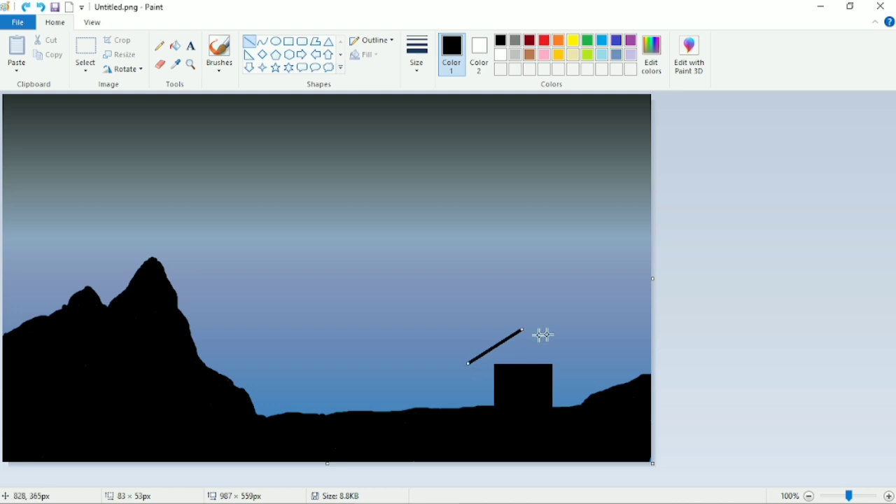
{"action": "left_click_drag", "start_coordinate": [522, 329], "coordinate": [466, 366]}
{"action": "left_click", "coordinate": [732, 350]}
{"action": "key", "text": "ctrl+z"}
{"action": "key", "text": "ctrl+z"}
{"action": "key", "text": "ctrl+z"}
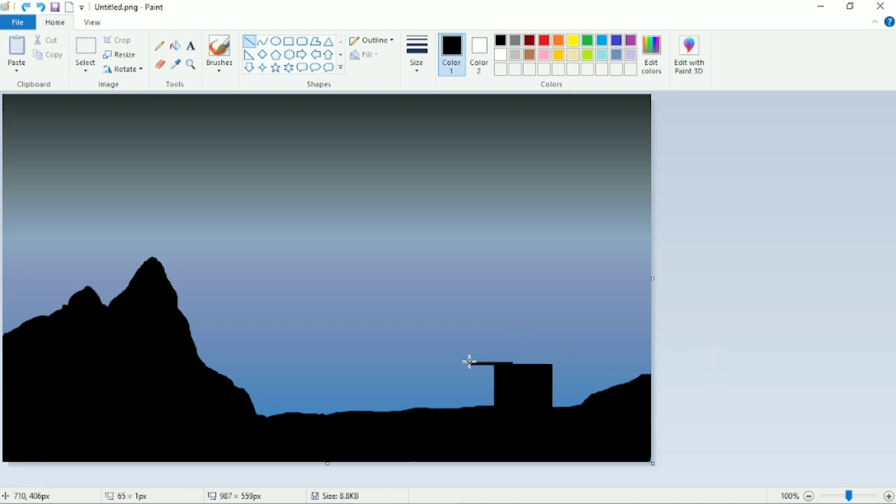
{"action": "key", "text": "ctrl+z"}
{"action": "mouse_move", "coordinate": [496, 365]}
{"action": "left_mouse_down"}
{"action": "mouse_move", "coordinate": [470, 365]}
{"action": "mouse_move", "coordinate": [530, 322]}
{"action": "mouse_move", "coordinate": [523, 334]}
{"action": "mouse_move", "coordinate": [536, 327]}
{"action": "mouse_move", "coordinate": [521, 322]}
{"action": "mouse_move", "coordinate": [568, 371]}
{"action": "mouse_move", "coordinate": [544, 372]}
{"action": "mouse_move", "coordinate": [570, 365]}
{"action": "left_mouse_up"}
{"action": "left_click", "coordinate": [609, 342]}
{"action": "left_click", "coordinate": [663, 354]}
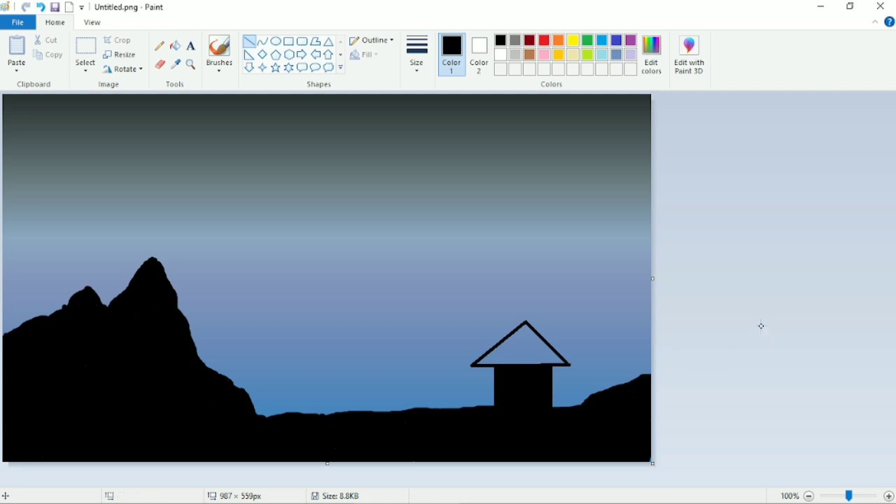
- Paint the inside of the roof outline solid black with the brush, undoing any stray stroke
{"action": "left_click", "coordinate": [209, 62]}
{"action": "left_click_drag", "start_coordinate": [536, 358], "coordinate": [501, 365]}
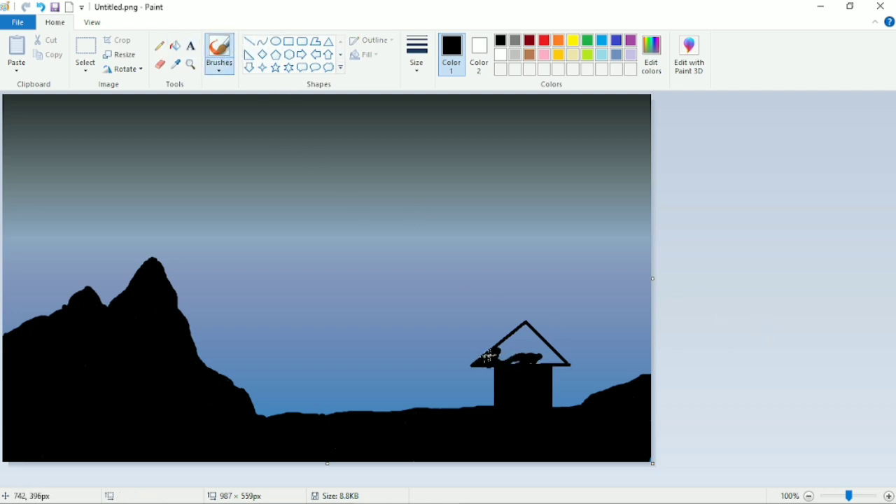
{"action": "key", "text": "ctrl+z"}
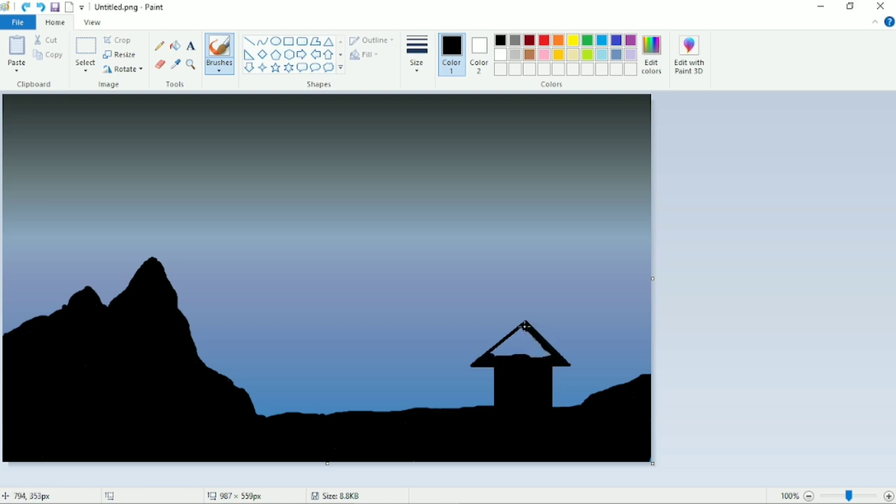
{"action": "left_click_drag", "start_coordinate": [515, 348], "coordinate": [539, 355]}
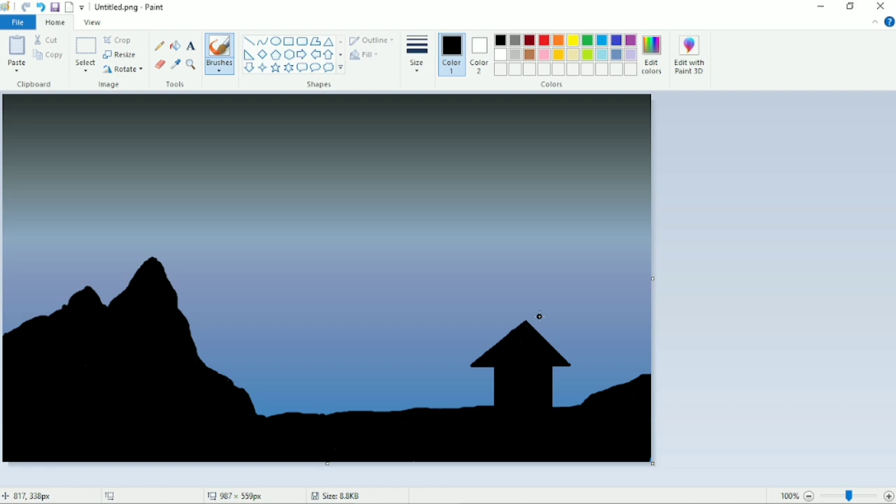
- Draw a white-filled square window of about 17 × 17 px on the house wall, using the second-thinnest outline size
{"action": "left_click", "coordinate": [250, 41]}
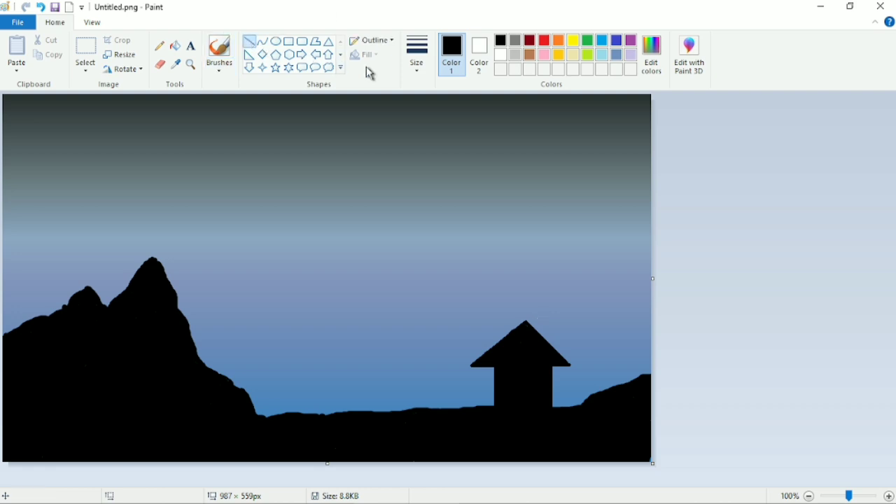
{"action": "left_click", "coordinate": [418, 53]}
{"action": "left_click", "coordinate": [455, 116]}
{"action": "left_click", "coordinate": [288, 41]}
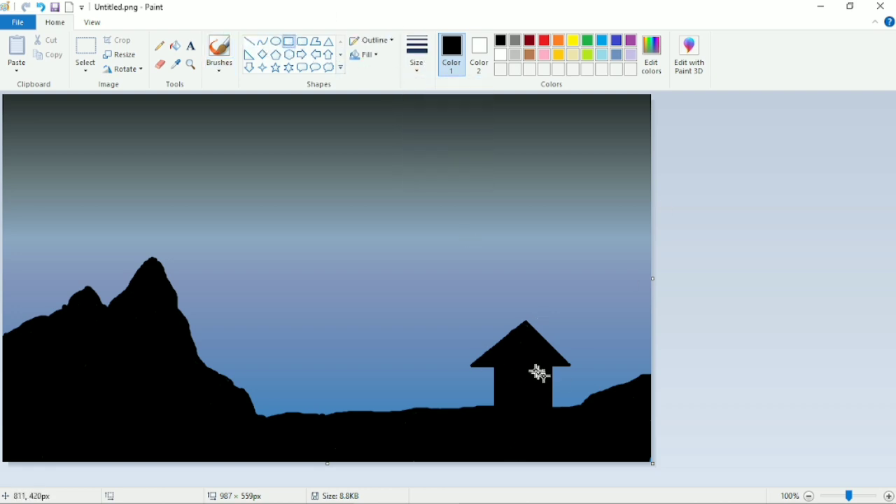
{"action": "left_click_drag", "start_coordinate": [532, 374], "coordinate": [518, 388]}
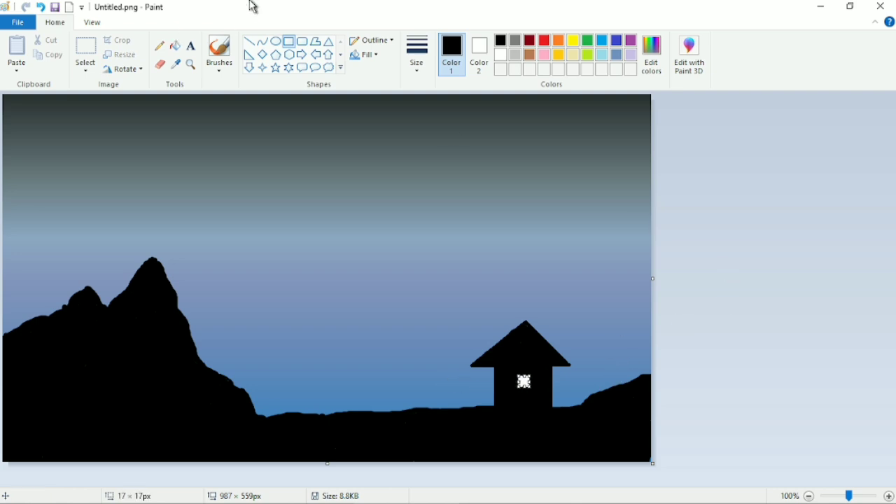
- Fill the house's square window with yellow
{"action": "left_click", "coordinate": [175, 45]}
{"action": "left_click", "coordinate": [563, 40]}
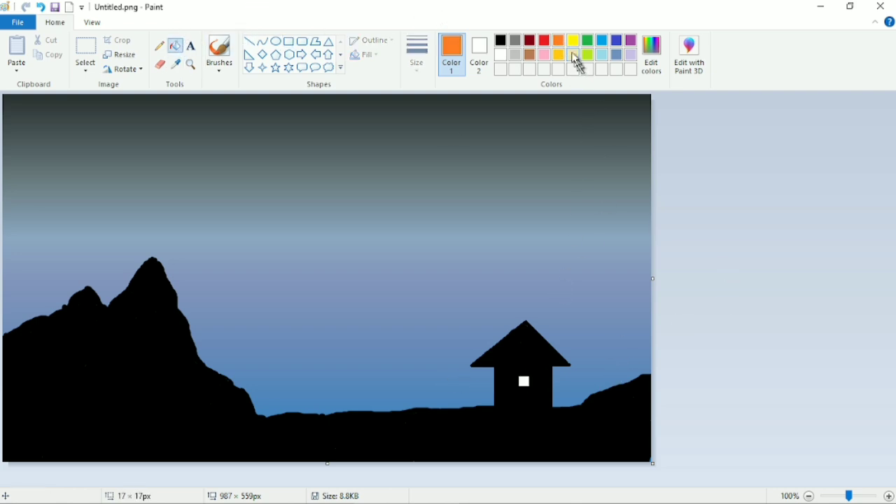
{"action": "left_click", "coordinate": [573, 41]}
{"action": "left_click", "coordinate": [525, 382]}
- Draw a thin vertical black line about 27 px long hanging from the left eave of the roof
{"action": "left_click", "coordinate": [249, 41]}
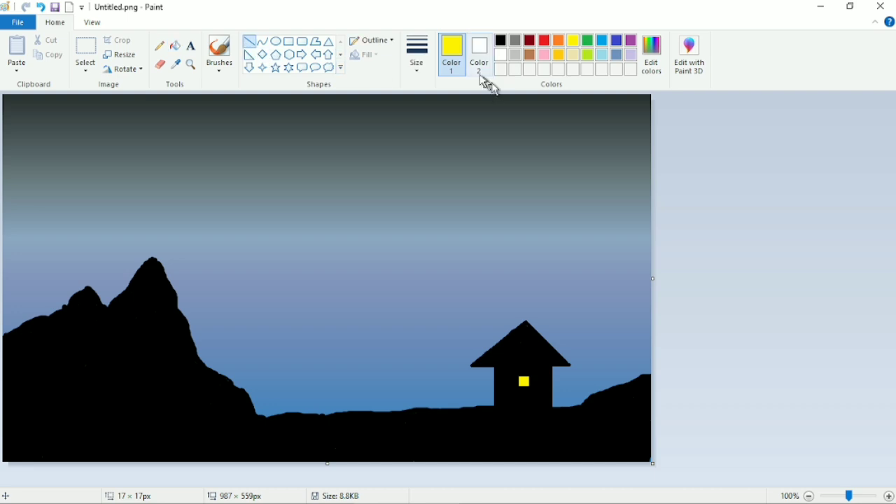
{"action": "mouse_move", "coordinate": [482, 365]}
{"action": "left_mouse_down"}
{"action": "mouse_move", "coordinate": [473, 396]}
{"action": "mouse_move", "coordinate": [482, 384]}
{"action": "left_mouse_up"}
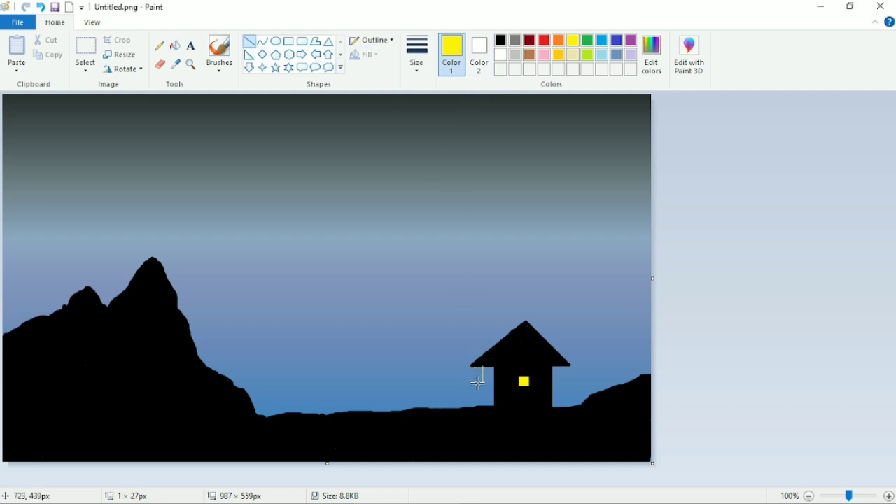
{"action": "left_click", "coordinate": [500, 40]}
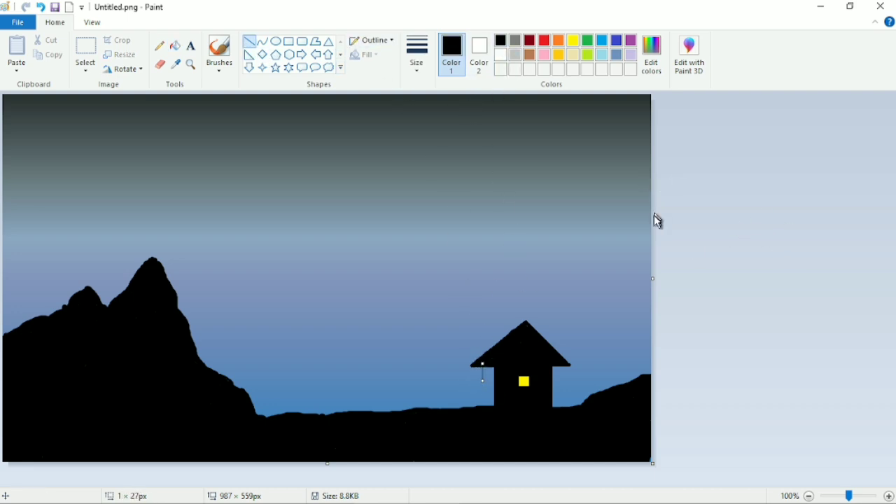
- Draw a white-filled rounded rectangle about 10 × 9 px as a lantern and nudge it up against the end of the hanging line
{"action": "left_click", "coordinate": [417, 134]}
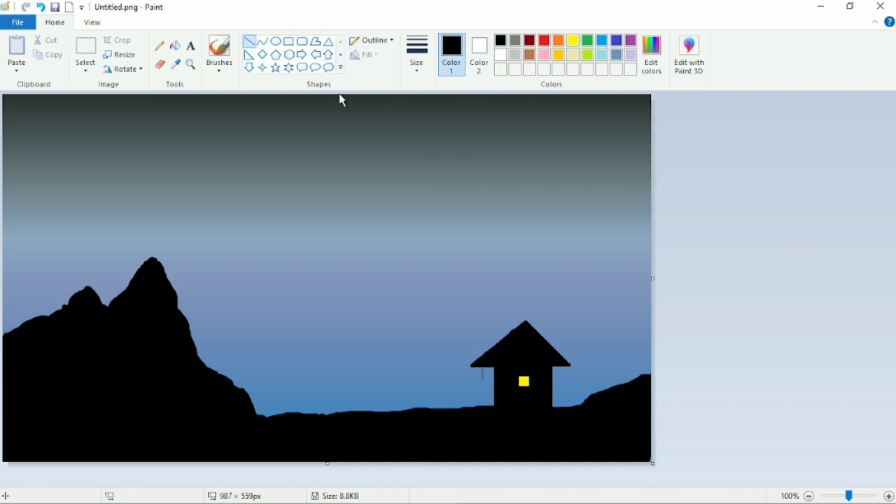
{"action": "left_click", "coordinate": [302, 41]}
{"action": "scroll", "coordinate": [569, 376], "scroll_direction": "up", "scroll_amount": 4}
{"action": "left_click_drag", "start_coordinate": [174, 485], "coordinate": [632, 482]}
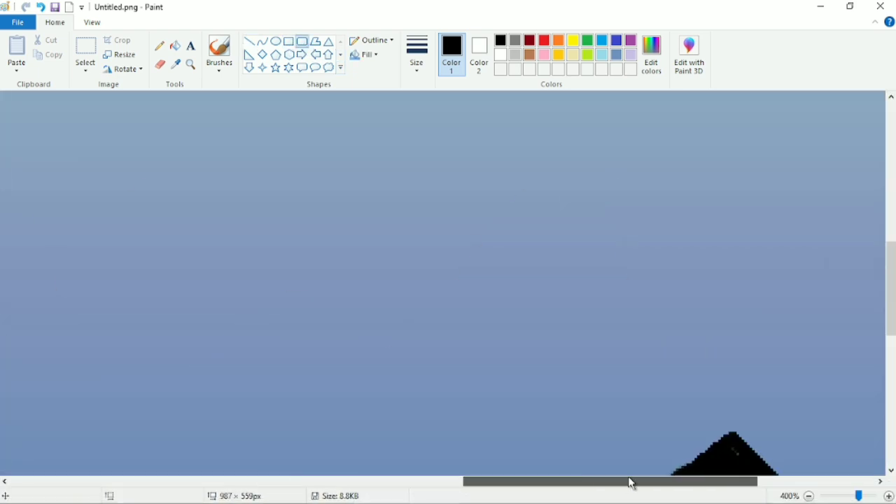
{"action": "scroll", "coordinate": [544, 444], "scroll_direction": "down", "scroll_amount": 5}
{"action": "left_click_drag", "start_coordinate": [504, 201], "coordinate": [479, 223]}
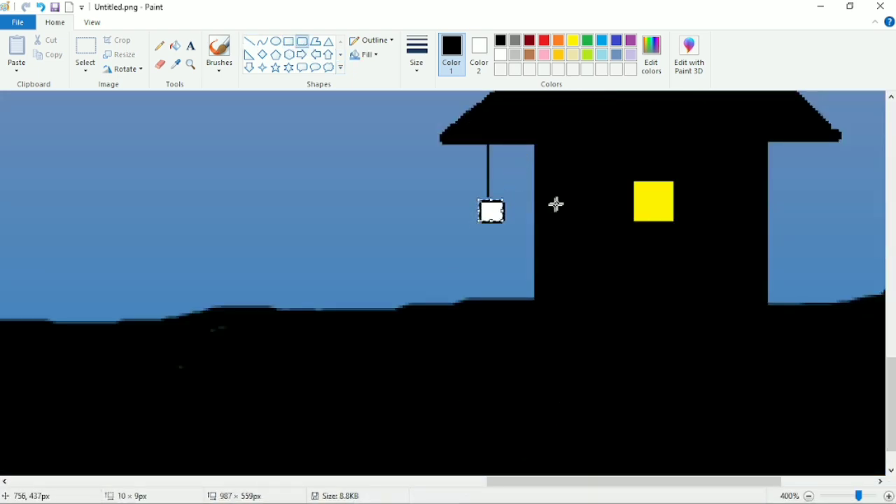
{"action": "key", "text": "Up"}
{"action": "key", "text": "Up"}
{"action": "key", "text": "Up"}
{"action": "key", "text": "Up"}
{"action": "key", "text": "Left"}
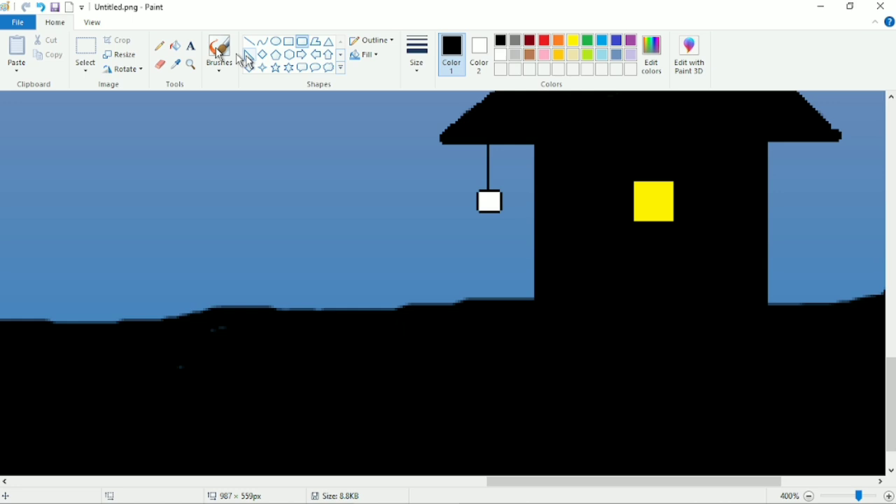
- Fill the hanging lantern's interior with yellow
{"action": "left_click", "coordinate": [175, 46]}
{"action": "left_click", "coordinate": [572, 40]}
{"action": "left_click", "coordinate": [495, 203]}
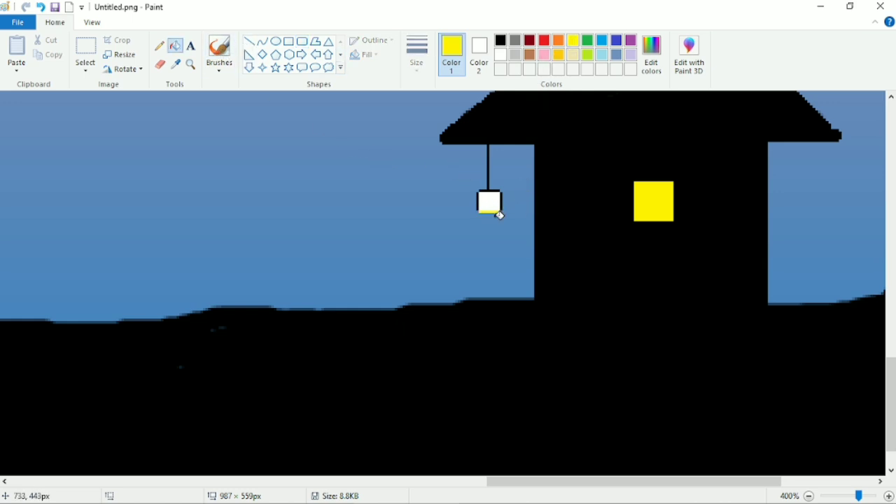
{"action": "left_click", "coordinate": [499, 203]}
{"action": "scroll", "coordinate": [518, 191], "scroll_direction": "down", "scroll_amount": 3}
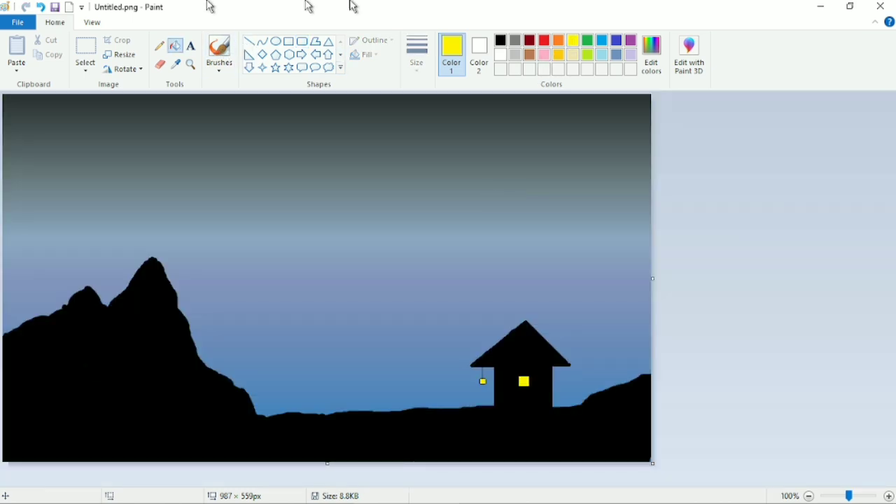
- Draw a solid white circle as the moon over the tall mountain's right slope, undoing the trial circle in the upper-right sky
{"action": "left_click", "coordinate": [276, 42]}
{"action": "left_click_drag", "start_coordinate": [545, 108], "coordinate": [446, 184]}
{"action": "left_click", "coordinate": [499, 42]}
{"action": "left_click", "coordinate": [500, 55]}
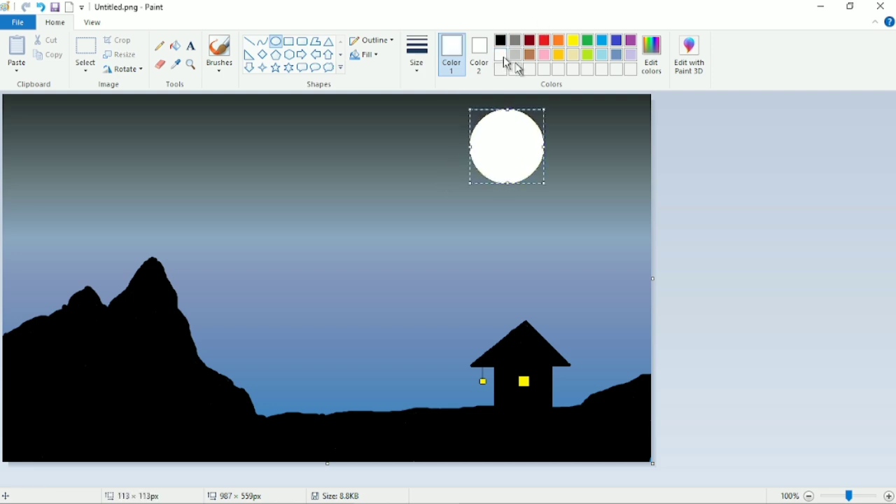
{"action": "left_click", "coordinate": [743, 151]}
{"action": "key", "text": "ctrl+z"}
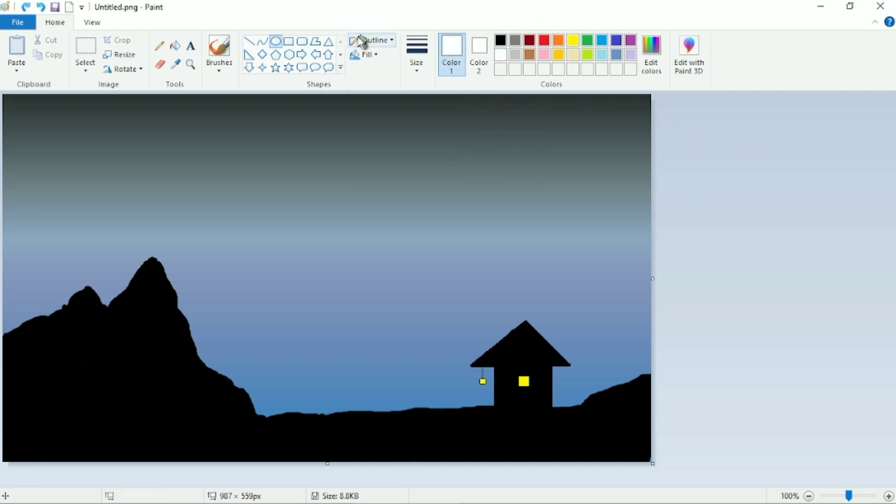
{"action": "left_click_drag", "start_coordinate": [259, 229], "coordinate": [155, 329]}
{"action": "left_click_drag", "start_coordinate": [248, 289], "coordinate": [200, 310]}
- Repaint the mountain's right slope across the moon with a black brush and fill the covered part black
{"action": "left_click", "coordinate": [219, 52]}
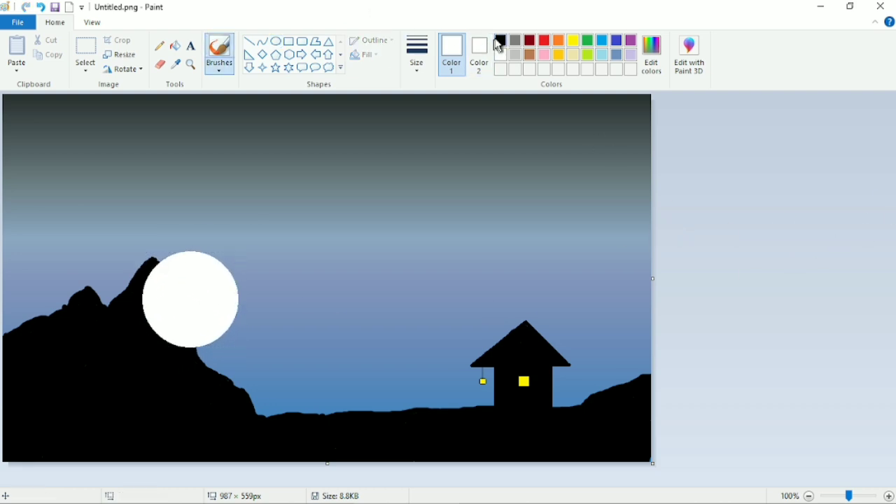
{"action": "left_click", "coordinate": [501, 40]}
{"action": "mouse_move", "coordinate": [164, 277]}
{"action": "left_mouse_down"}
{"action": "mouse_move", "coordinate": [175, 326]}
{"action": "mouse_move", "coordinate": [193, 348]}
{"action": "left_mouse_up"}
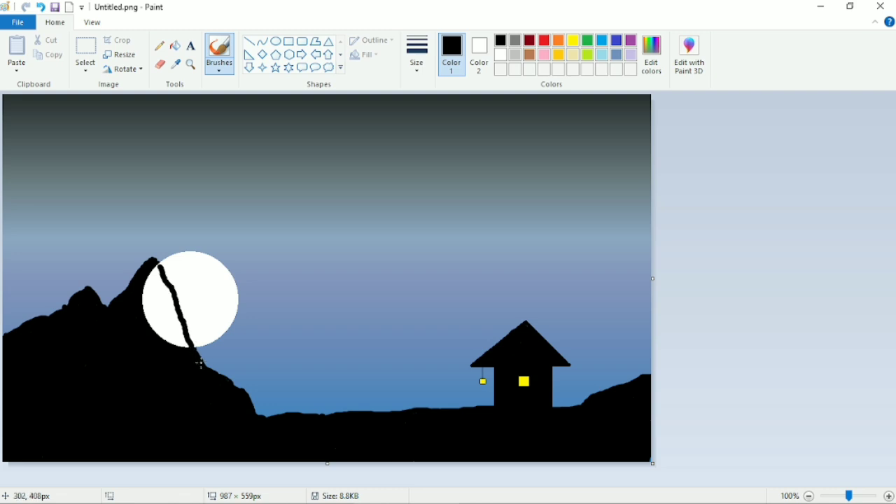
{"action": "left_click", "coordinate": [175, 46]}
{"action": "left_click", "coordinate": [156, 314]}
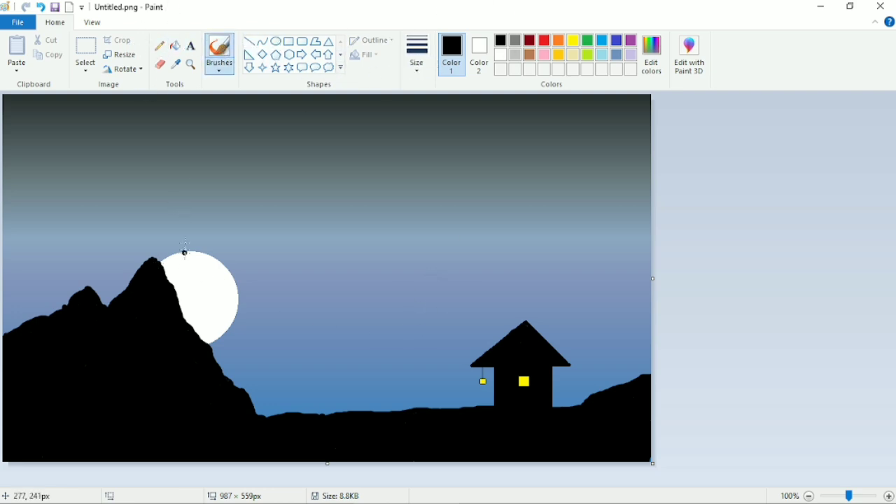
- Paint a black branch with a thinner brush from the mountain slope across the moon, making it thicker near its base
{"action": "left_click", "coordinate": [418, 70]}
{"action": "left_click", "coordinate": [456, 127]}
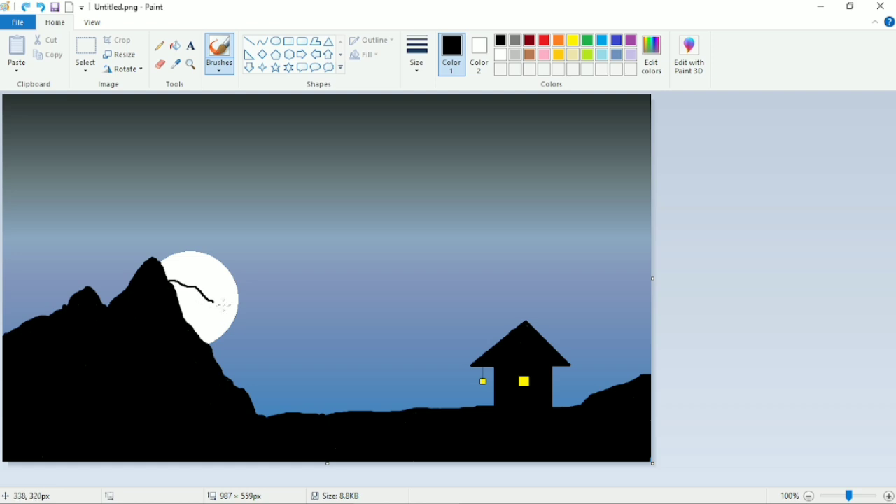
{"action": "scroll", "coordinate": [222, 304], "scroll_direction": "up", "scroll_amount": 3}
{"action": "left_click_drag", "start_coordinate": [133, 482], "coordinate": [269, 482]}
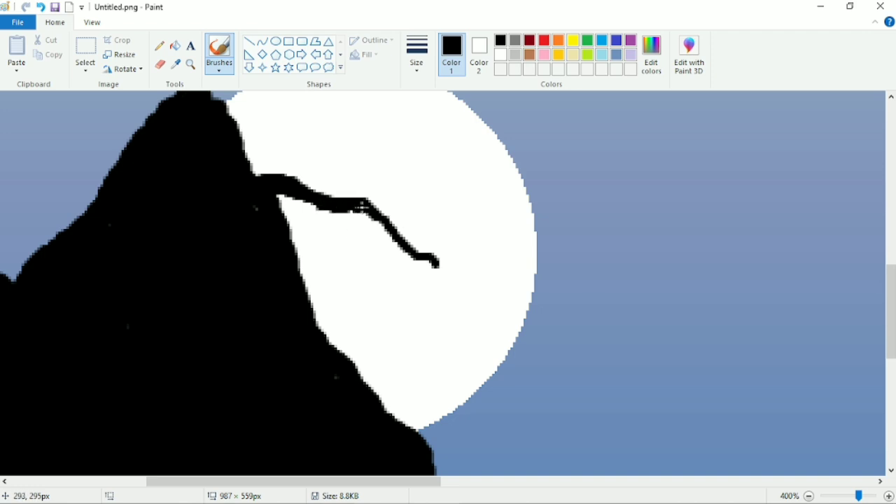
- Add forking twigs to the branch, undo the last unwanted strokes, and touch up where the branch joins the mountain
{"action": "scroll", "coordinate": [375, 224], "scroll_direction": "down", "scroll_amount": 2}
{"action": "scroll", "coordinate": [375, 224], "scroll_direction": "down", "scroll_amount": 1}
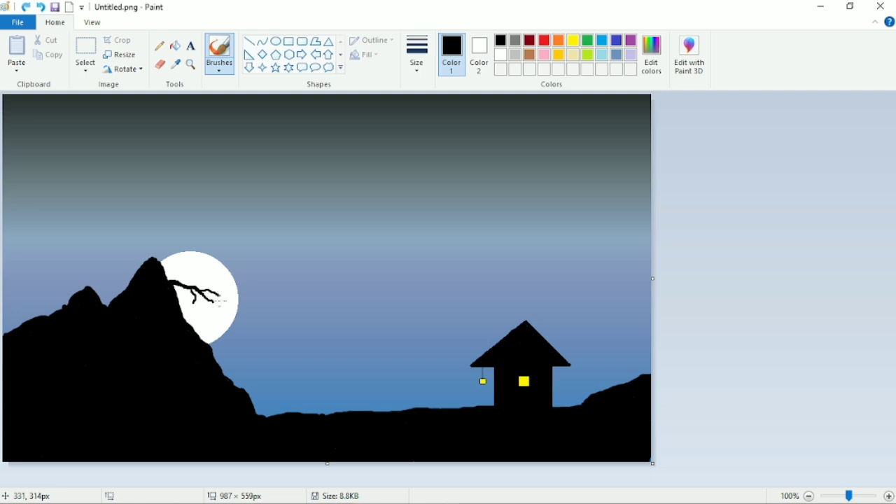
{"action": "scroll", "coordinate": [222, 297], "scroll_direction": "up", "scroll_amount": 1}
{"action": "left_click_drag", "start_coordinate": [429, 203], "coordinate": [444, 203]}
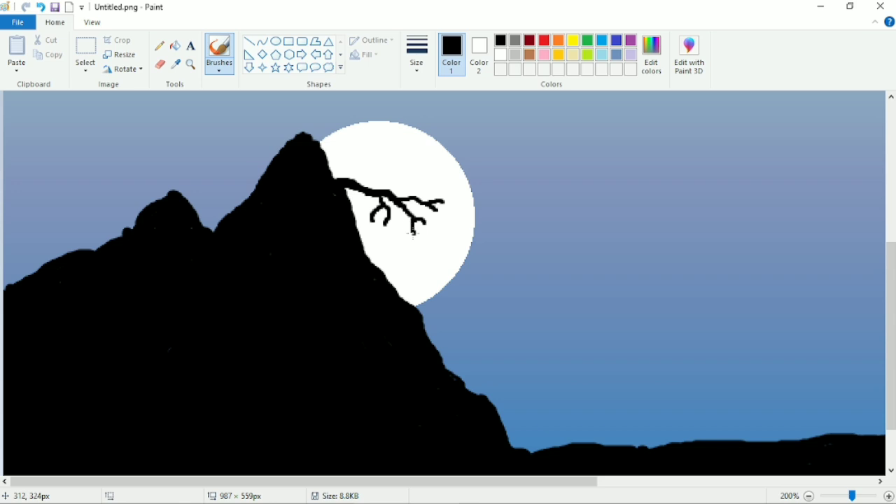
{"action": "mouse_move", "coordinate": [412, 233]}
{"action": "left_mouse_down"}
{"action": "mouse_move", "coordinate": [424, 228]}
{"action": "mouse_move", "coordinate": [404, 231]}
{"action": "left_mouse_up"}
{"action": "key", "text": "ctrl+z"}
{"action": "key", "text": "ctrl+z"}
{"action": "scroll", "coordinate": [448, 231], "scroll_direction": "down", "scroll_amount": 2}
{"action": "scroll", "coordinate": [448, 228], "scroll_direction": "up", "scroll_amount": 1}
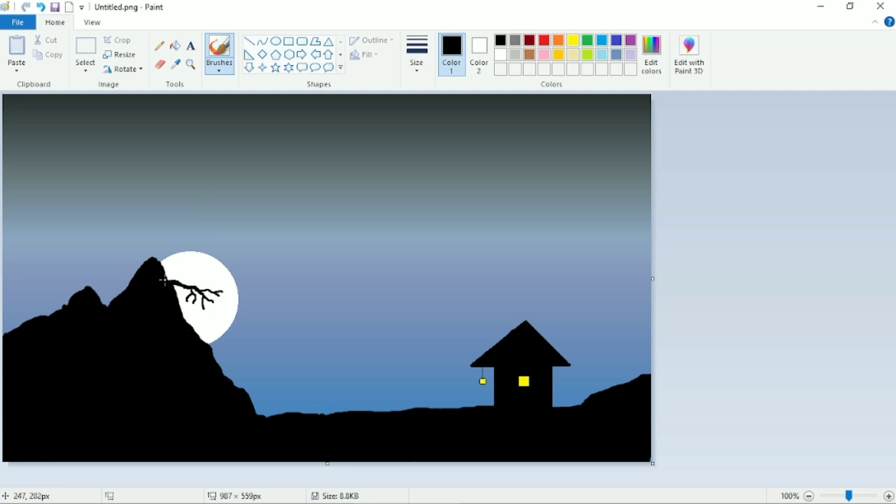
{"action": "left_click_drag", "start_coordinate": [163, 281], "coordinate": [176, 282]}
- Scatter tiny white brush dots across the whole sky as stars
{"action": "left_click", "coordinate": [488, 57]}
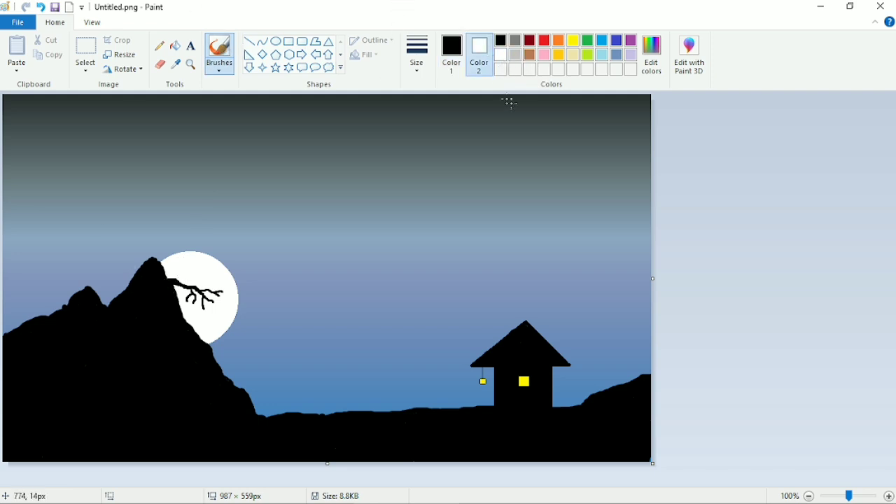
{"action": "left_click", "coordinate": [442, 53]}
{"action": "left_click", "coordinate": [500, 58]}
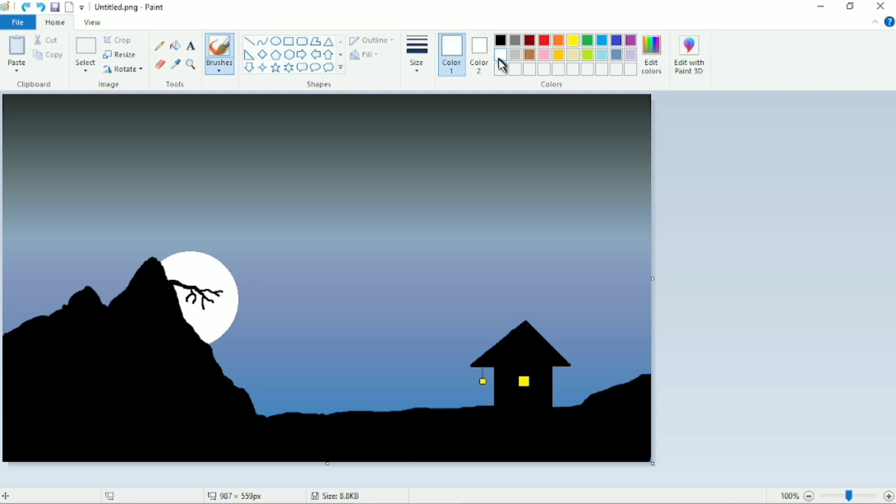
{"action": "left_click", "coordinate": [541, 138]}
{"action": "left_click", "coordinate": [430, 138]}
{"action": "left_click", "coordinate": [259, 168]}
{"action": "left_click", "coordinate": [358, 133]}
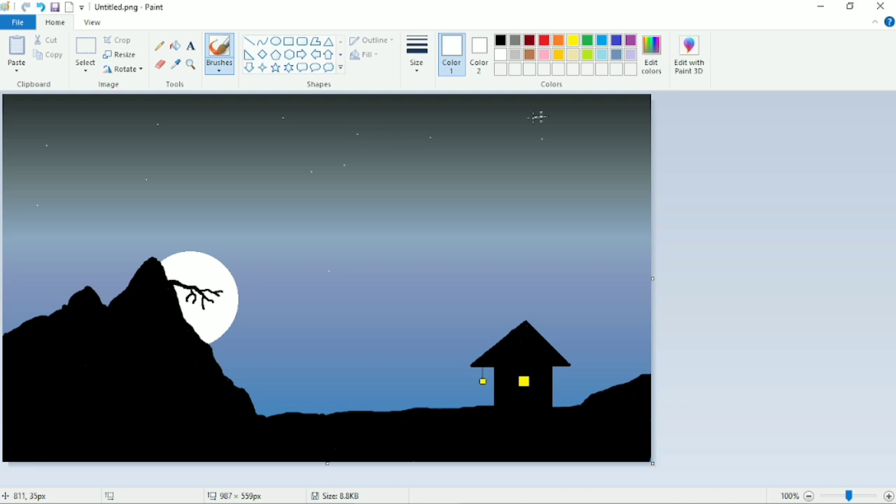
{"action": "left_click", "coordinate": [506, 116]}
{"action": "left_click", "coordinate": [366, 387]}
{"action": "left_click", "coordinate": [257, 373]}
- Add a few bigger white stars across the sky with a larger brush size
{"action": "left_click", "coordinate": [416, 63]}
{"action": "left_click", "coordinate": [451, 167]}
{"action": "left_click", "coordinate": [519, 136]}
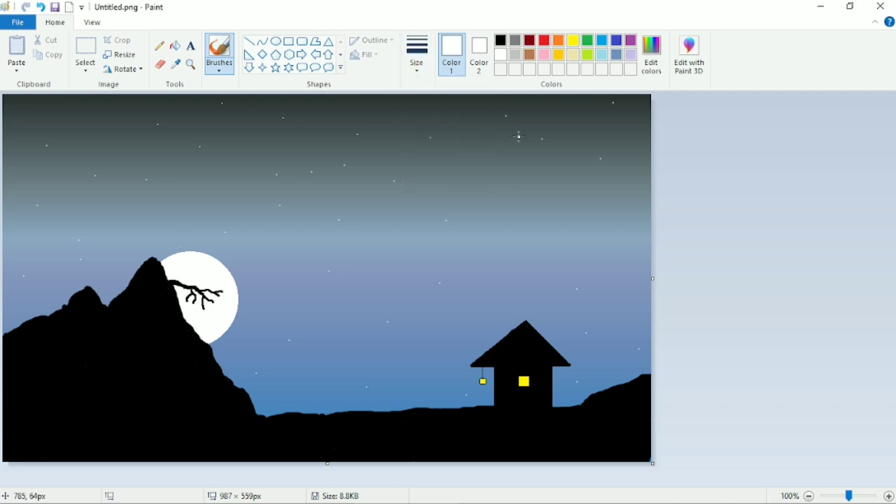
{"action": "left_click", "coordinate": [27, 113]}
{"action": "left_click", "coordinate": [164, 215]}
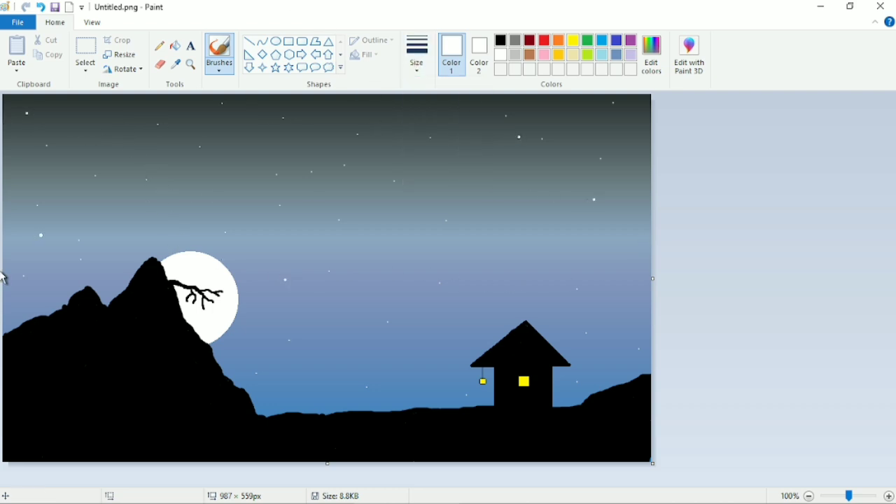